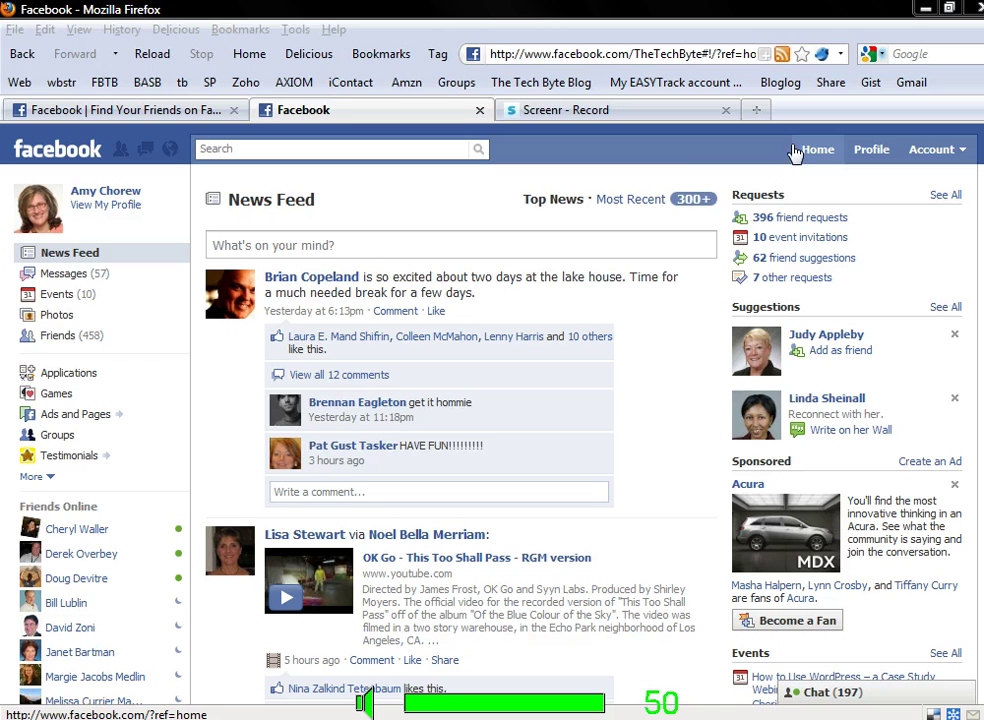
- Open the Friends page and browse its pending requests and recently updated friends
{"action": "left_click", "coordinate": [58, 340]}
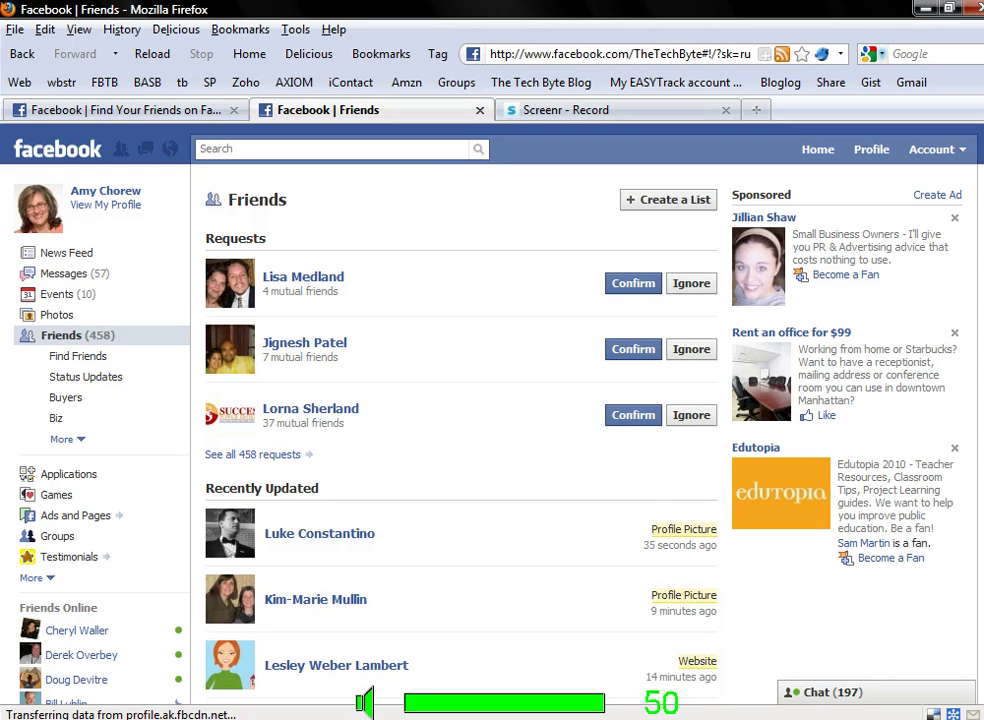
{"action": "scroll", "coordinate": [460, 420], "scroll_direction": "down", "scroll_amount": 3}
{"action": "scroll", "coordinate": [460, 420], "scroll_direction": "down", "scroll_amount": 2}
{"action": "scroll", "coordinate": [460, 420], "scroll_direction": "up", "scroll_amount": 3}
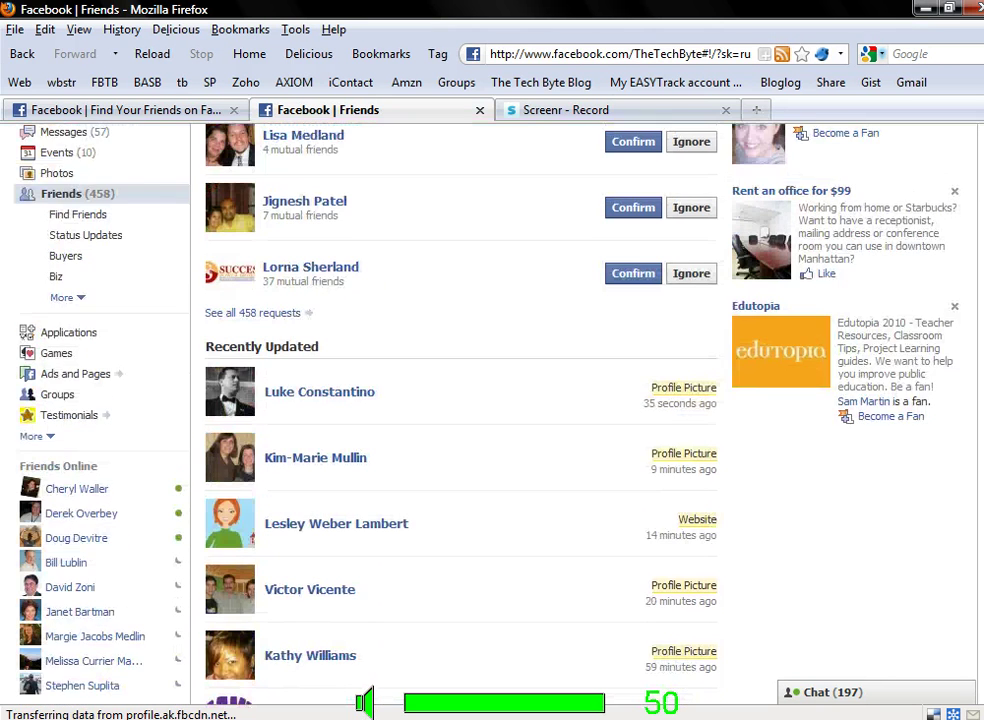
{"action": "scroll", "coordinate": [460, 420], "scroll_direction": "up", "scroll_amount": 2}
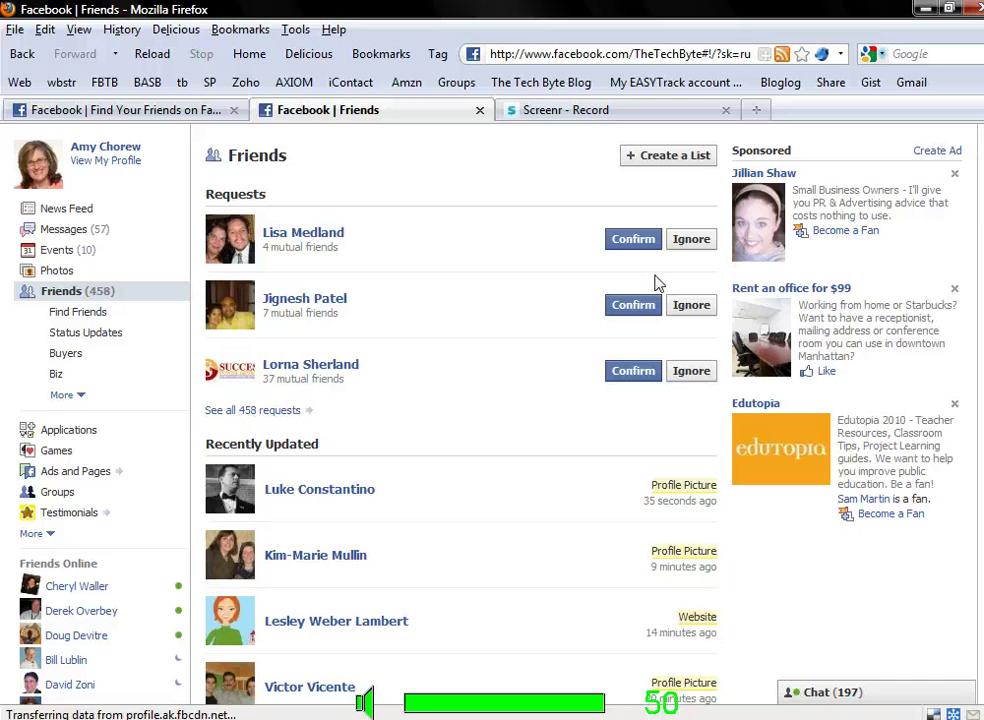
- Open Find Friends and scroll down to the Find People You Email section
{"action": "left_click", "coordinate": [96, 318]}
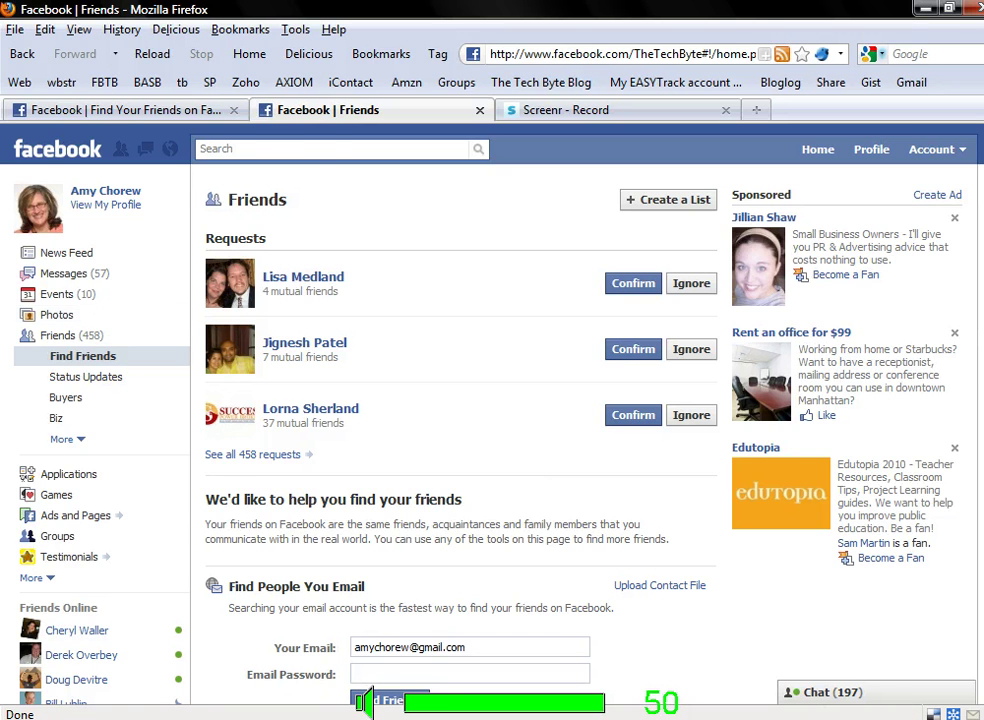
{"action": "scroll", "coordinate": [578, 397], "scroll_direction": "down", "scroll_amount": 4}
{"action": "scroll", "coordinate": [578, 397], "scroll_direction": "down", "scroll_amount": 4}
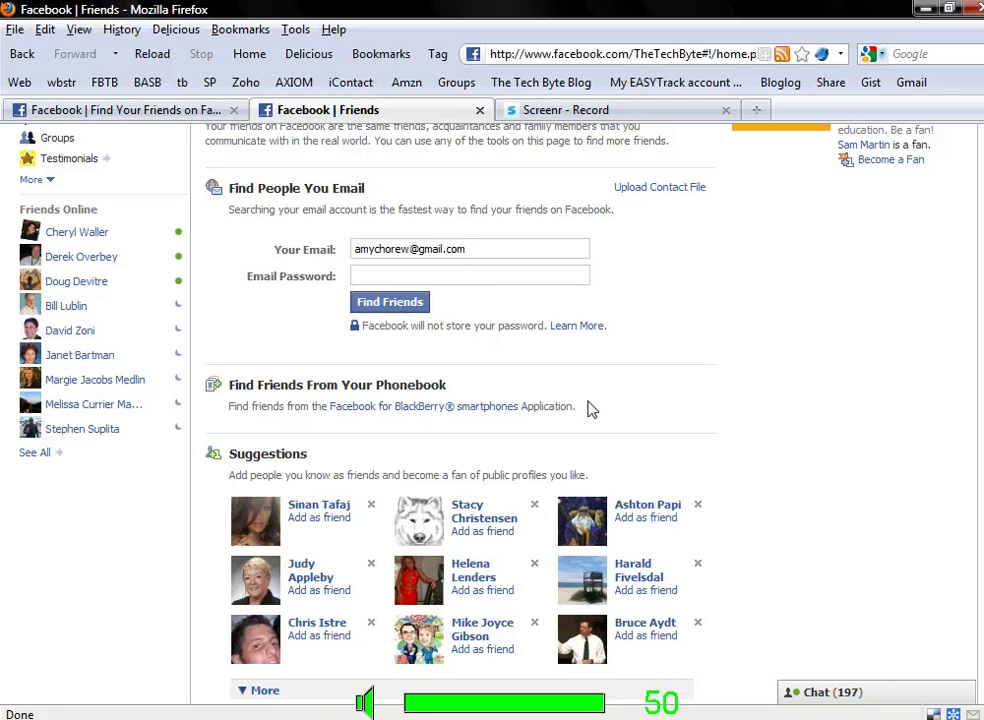
- Show the Upload Contact File instructions and highlight the Outlook heading
{"action": "left_click", "coordinate": [679, 190]}
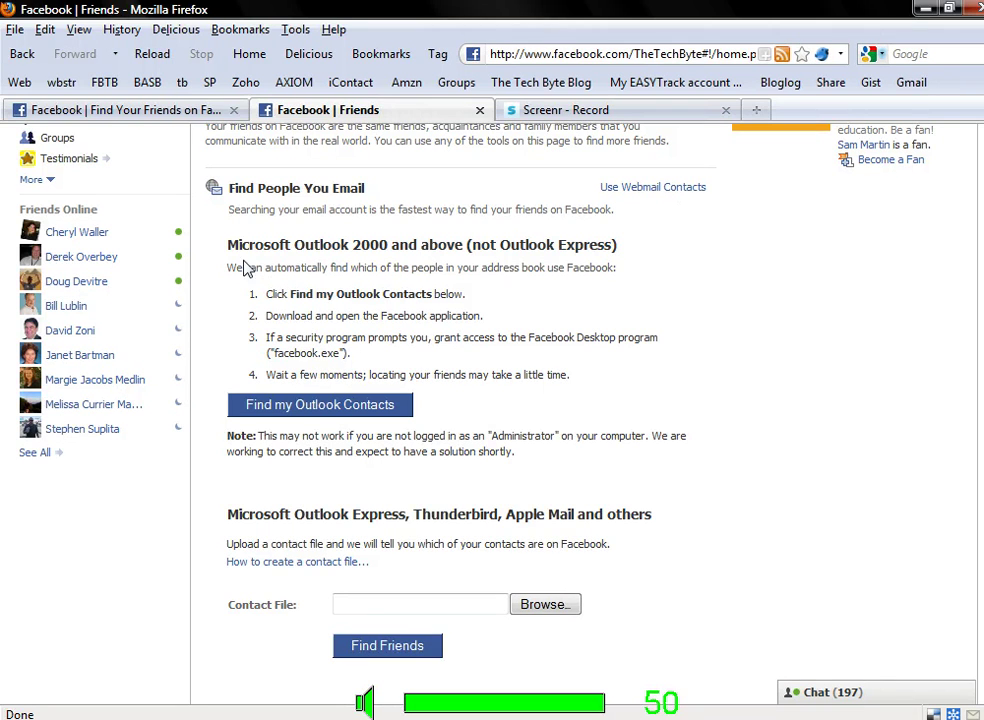
{"action": "left_click_drag", "start_coordinate": [229, 244], "coordinate": [437, 244]}
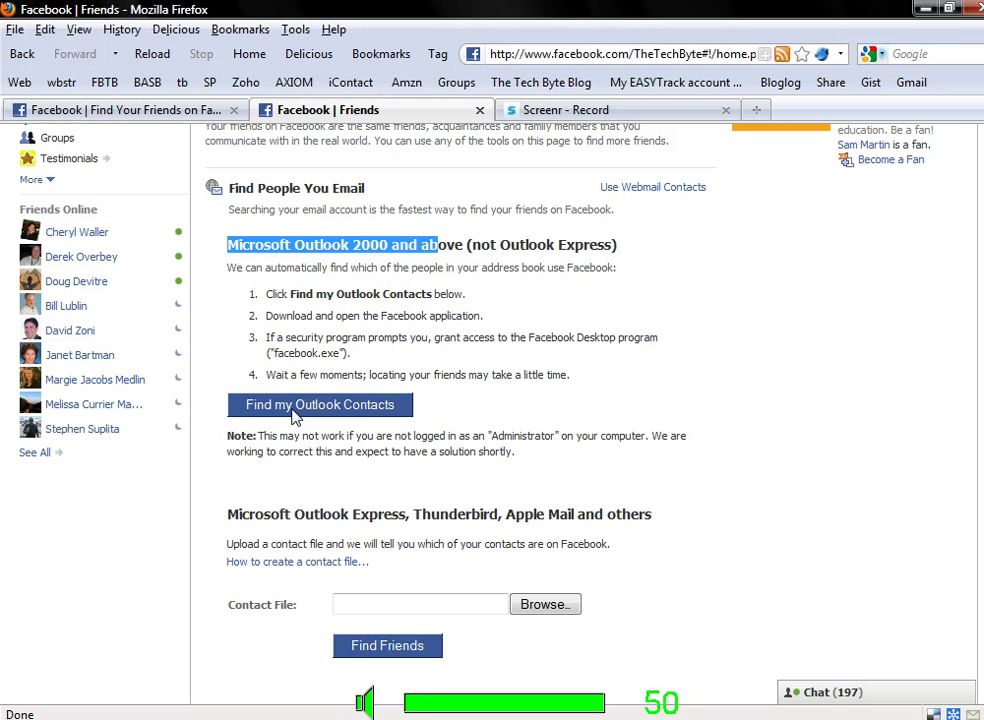
{"action": "left_click", "coordinate": [547, 417]}
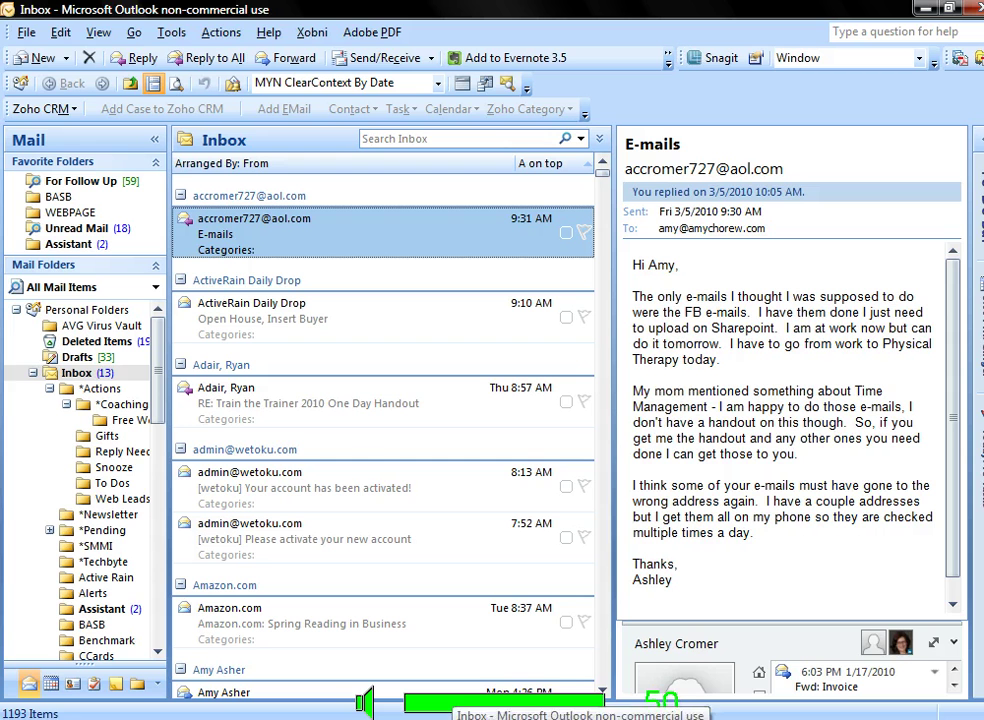
- Start an Outlook Import and Export to a Comma Separated Values (Windows) file
{"action": "left_click", "coordinate": [29, 35]}
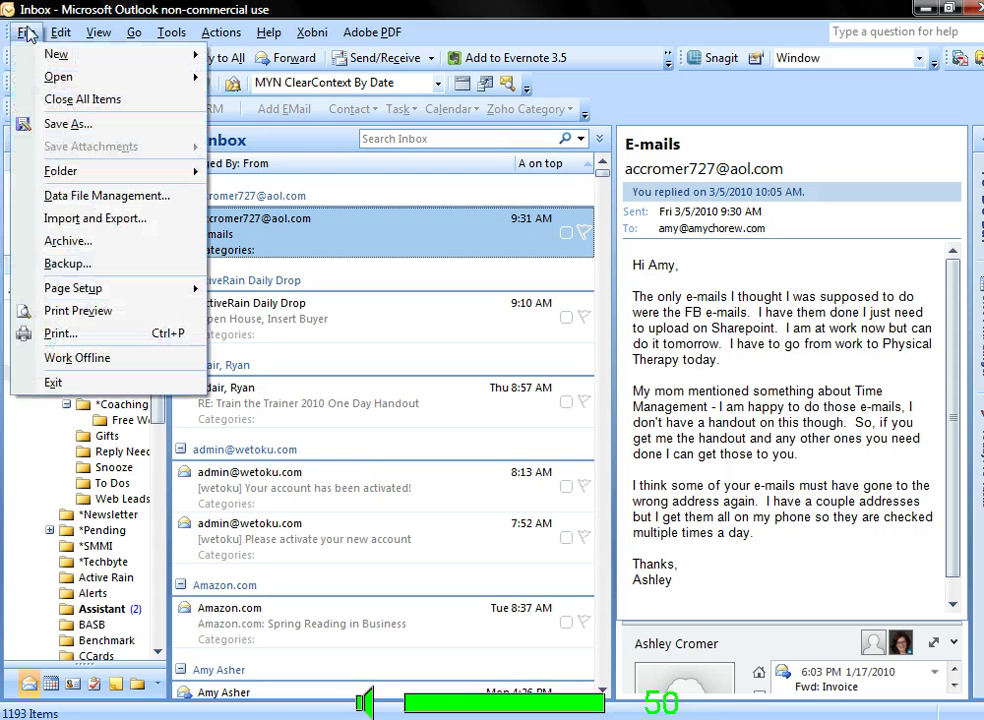
{"action": "left_click", "coordinate": [83, 224]}
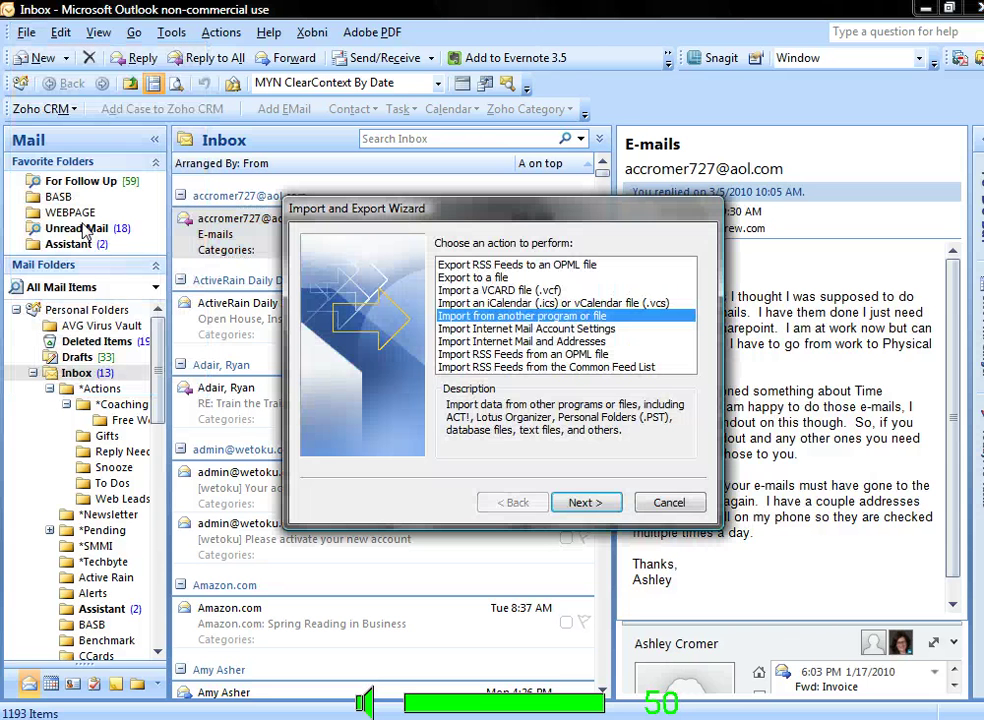
{"action": "left_click", "coordinate": [476, 278]}
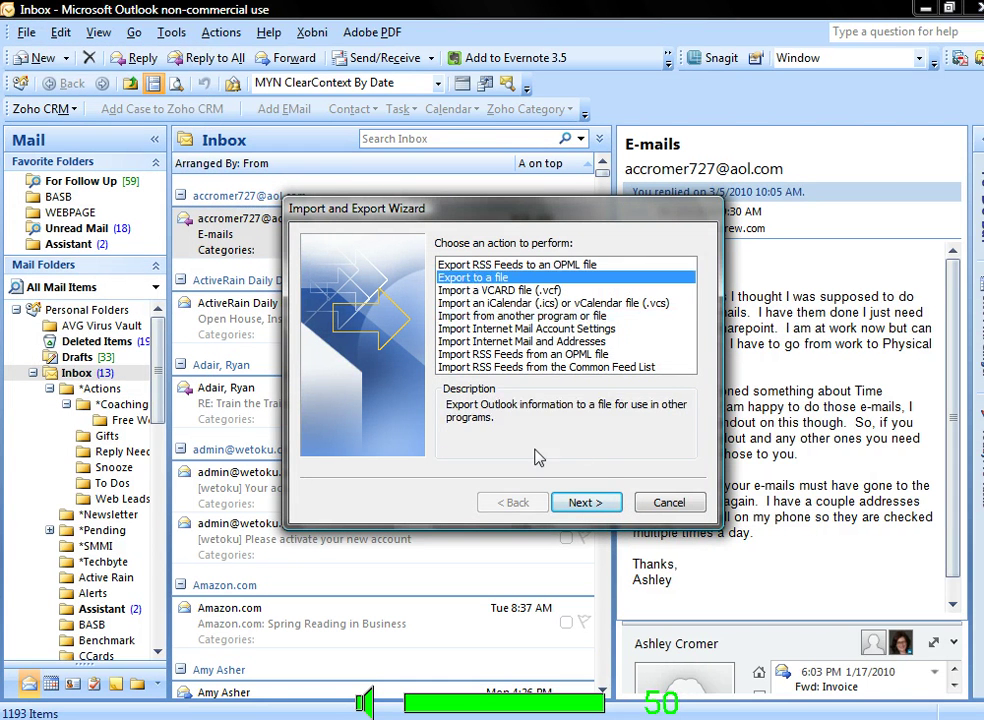
{"action": "left_click", "coordinate": [584, 505]}
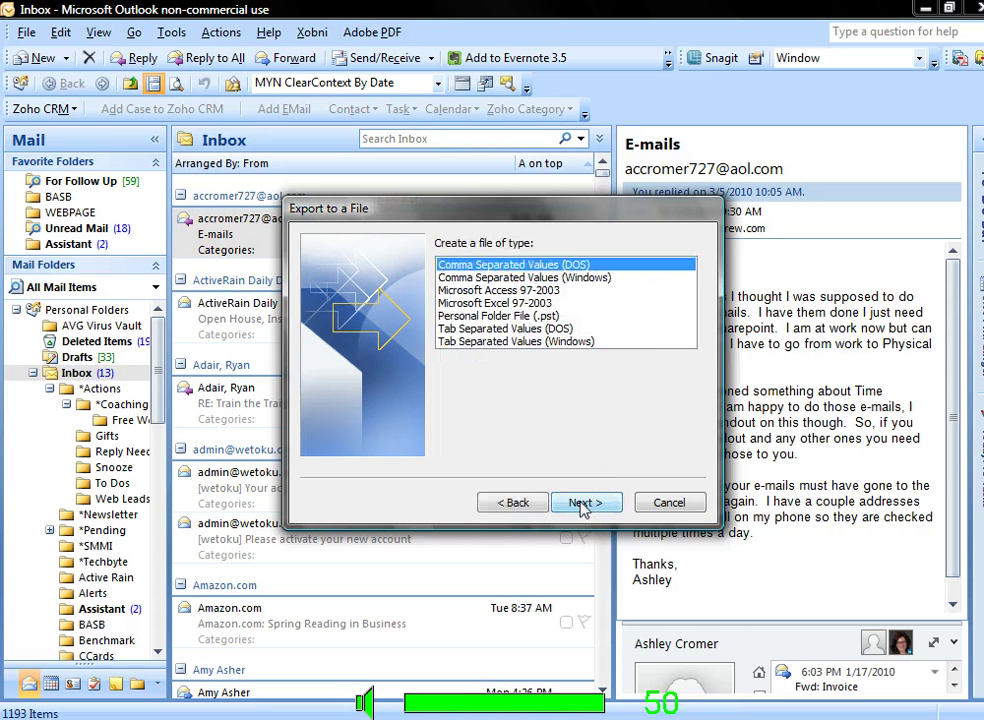
{"action": "left_click", "coordinate": [588, 279]}
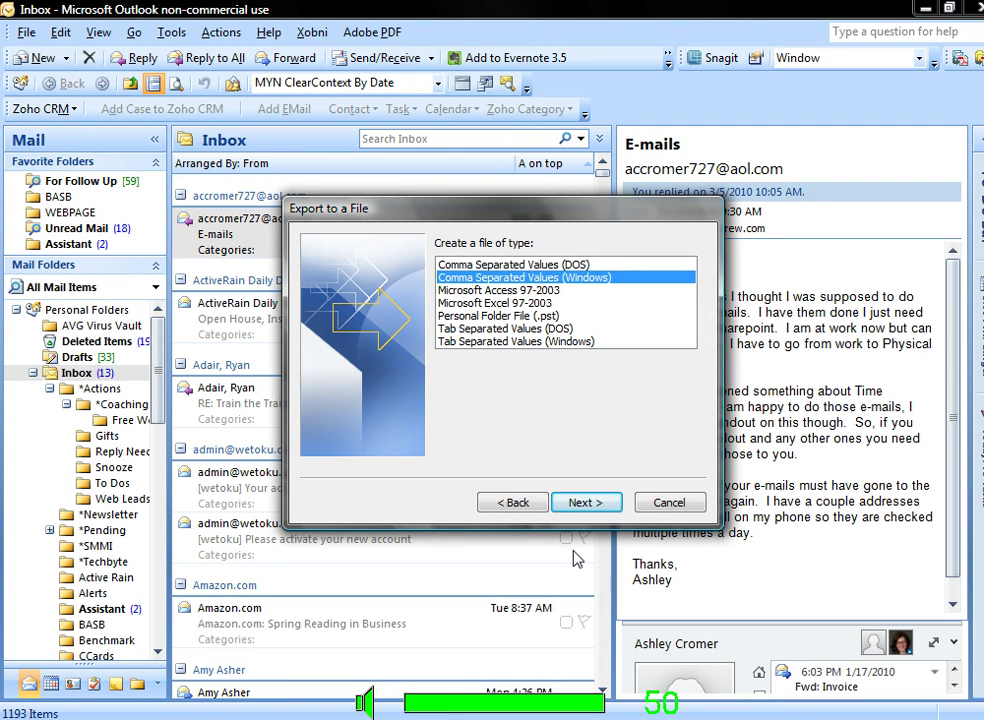
{"action": "left_click", "coordinate": [578, 505]}
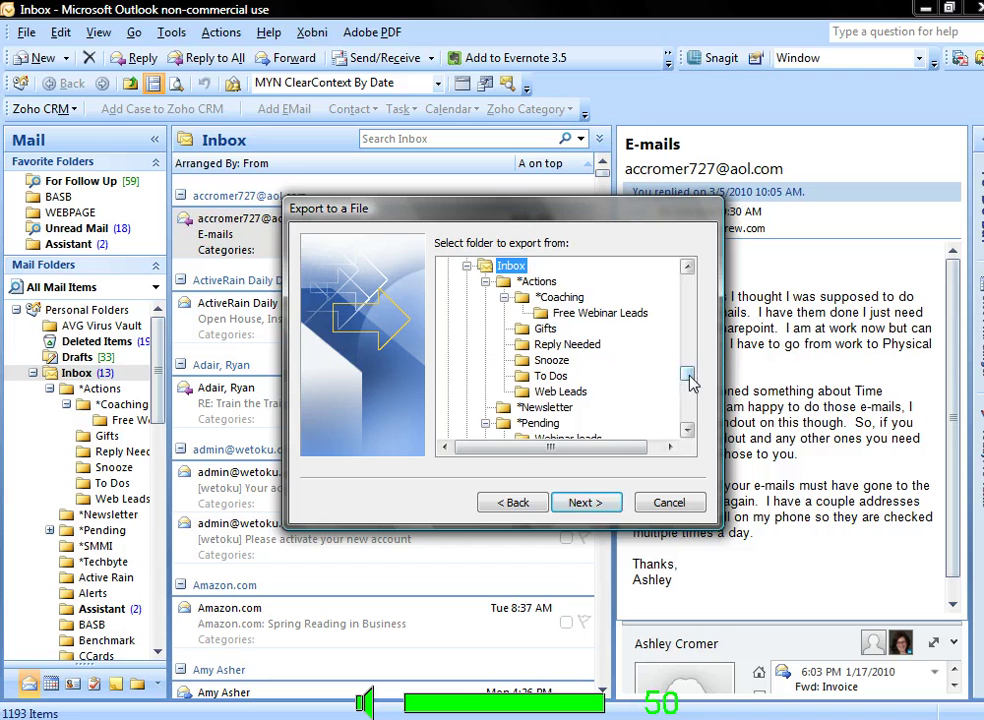
- Pick the Enewsletter folder under Contacts as the export source
{"action": "mouse_move", "coordinate": [688, 376]}
{"action": "left_mouse_down"}
{"action": "mouse_move", "coordinate": [692, 428]}
{"action": "mouse_move", "coordinate": [685, 318]}
{"action": "mouse_move", "coordinate": [670, 288]}
{"action": "left_mouse_up"}
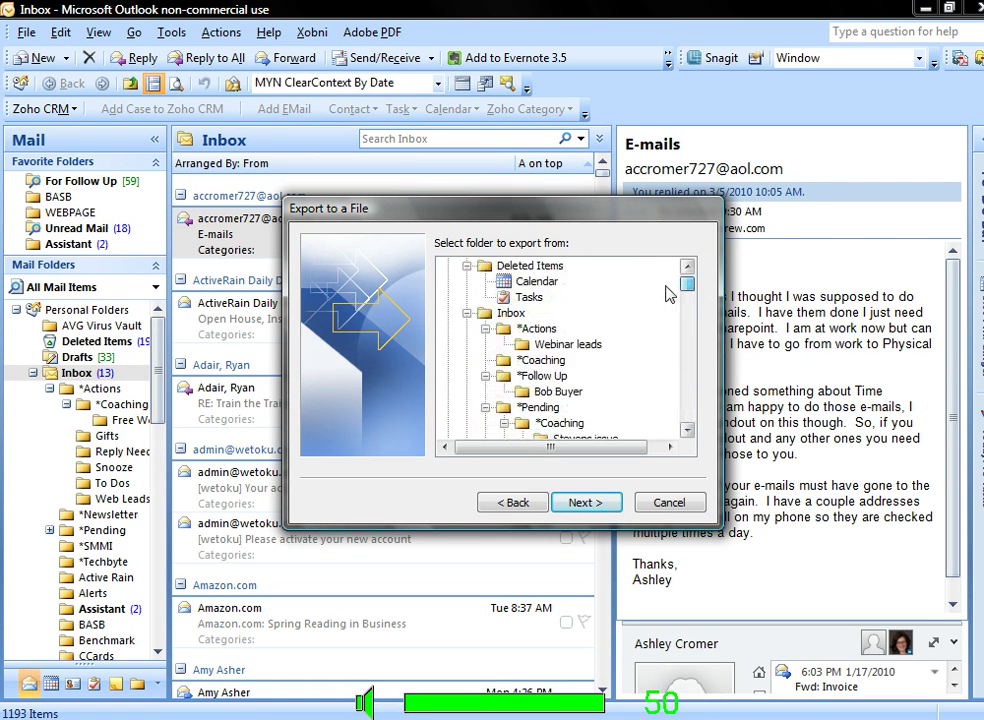
{"action": "left_click", "coordinate": [467, 314]}
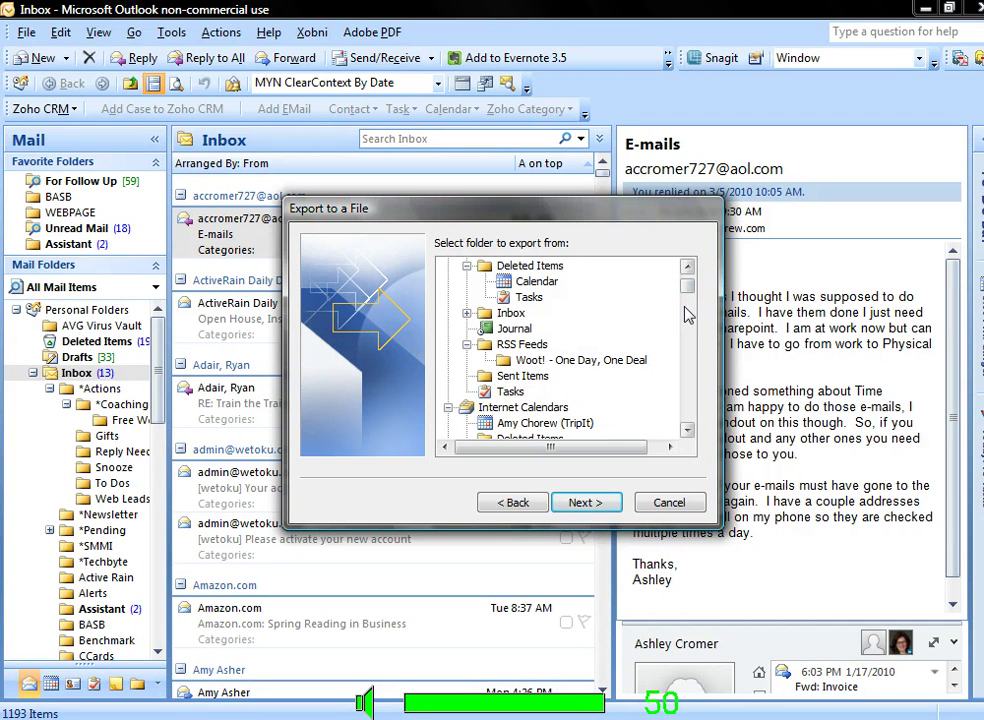
{"action": "left_click", "coordinate": [687, 430]}
{"action": "left_click", "coordinate": [687, 430]}
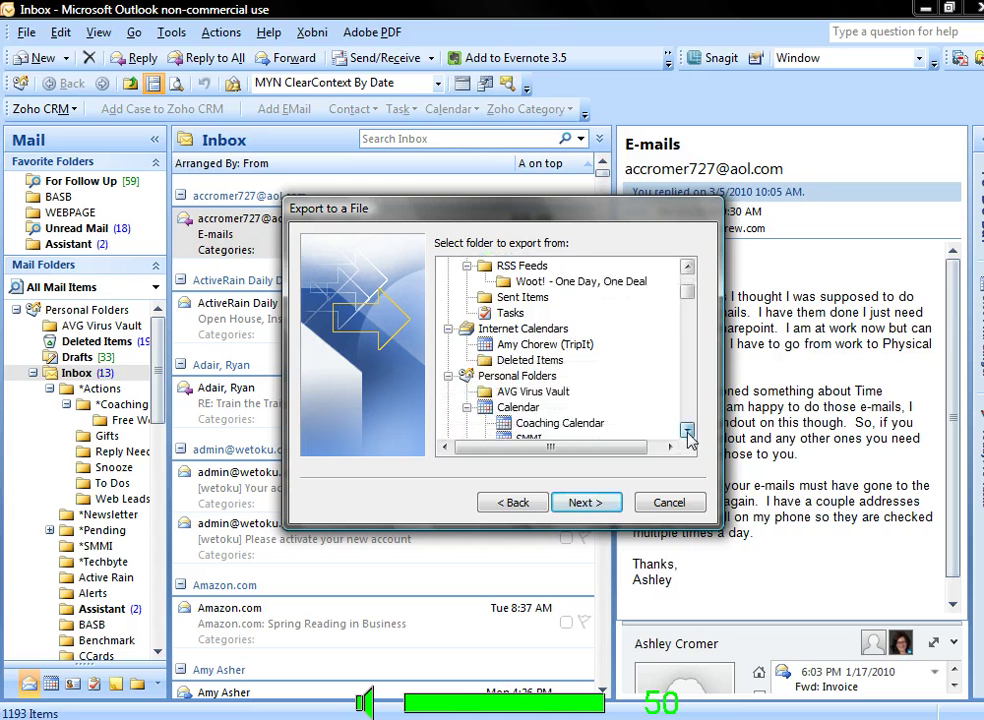
{"action": "left_click", "coordinate": [687, 430]}
{"action": "left_click", "coordinate": [687, 430]}
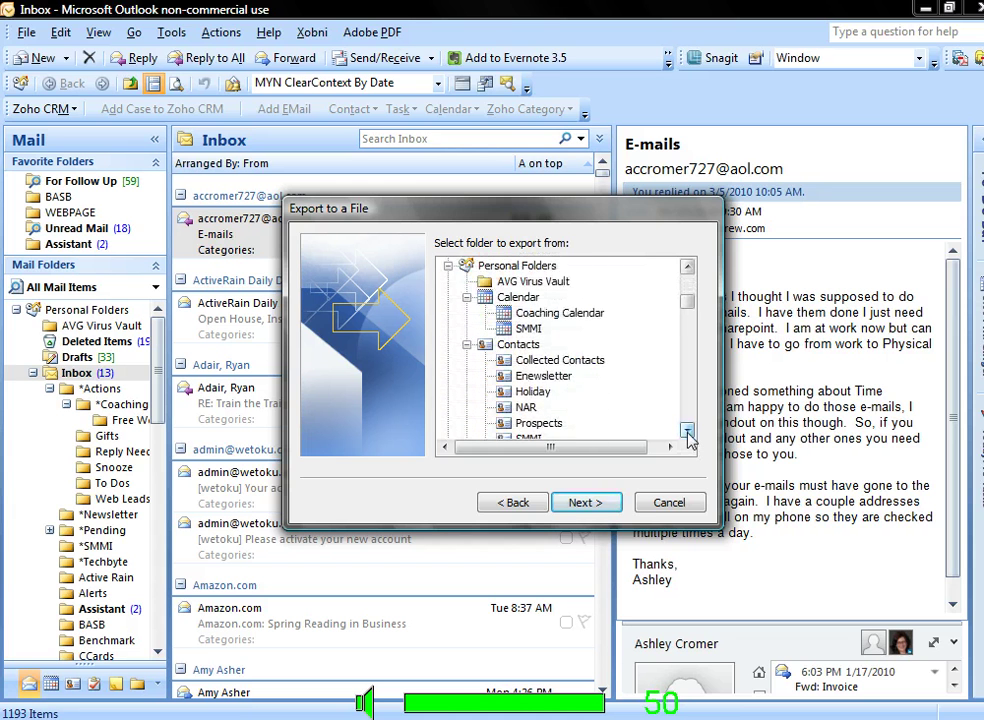
{"action": "left_click", "coordinate": [687, 430]}
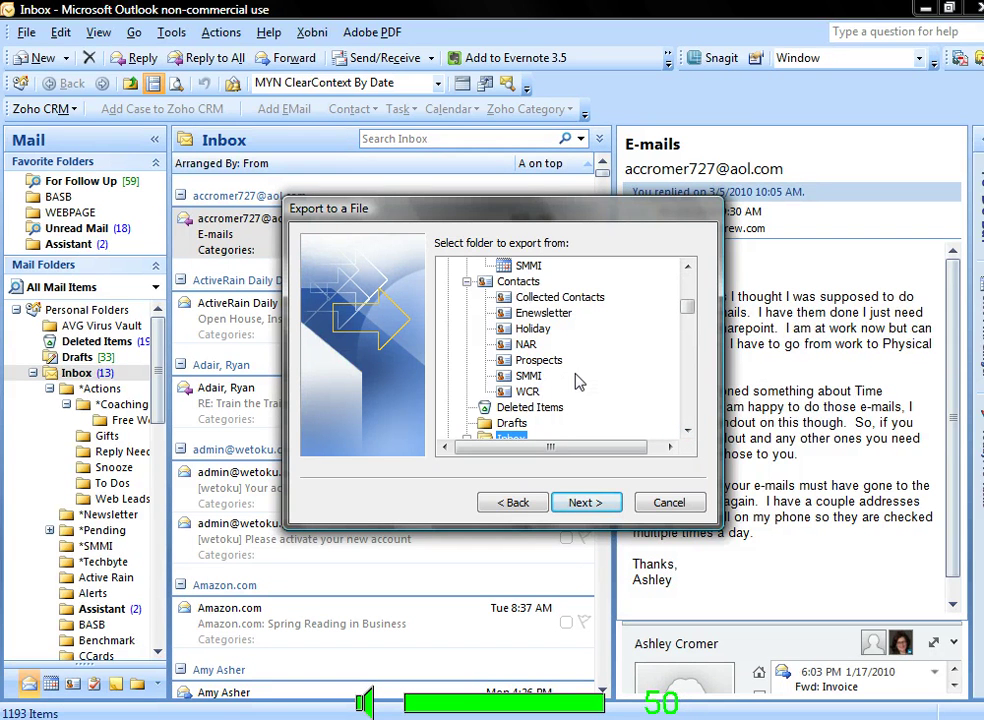
{"action": "left_click", "coordinate": [558, 315]}
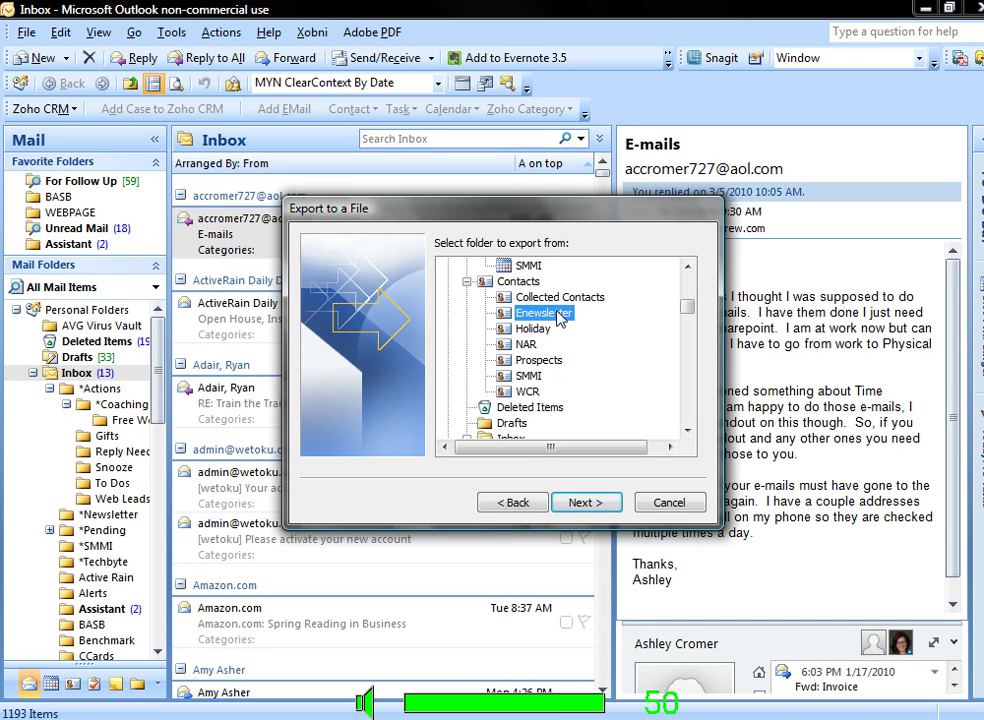
{"action": "left_click", "coordinate": [586, 503]}
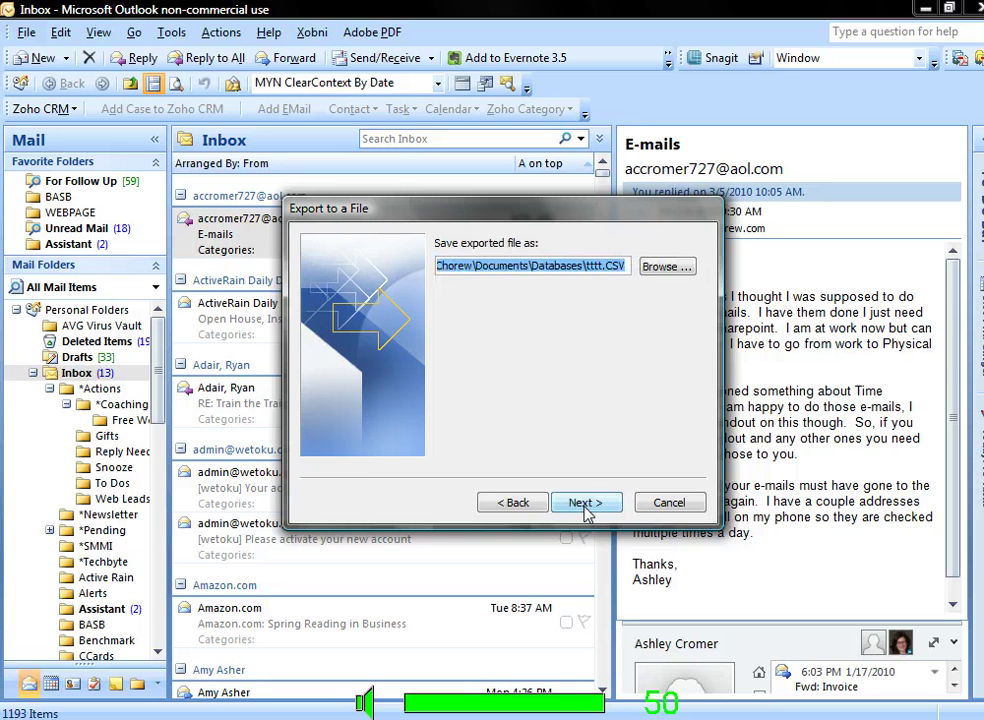
- Save the export as tttt.CSV, replacing the existing file, and finish
{"action": "left_click", "coordinate": [586, 503]}
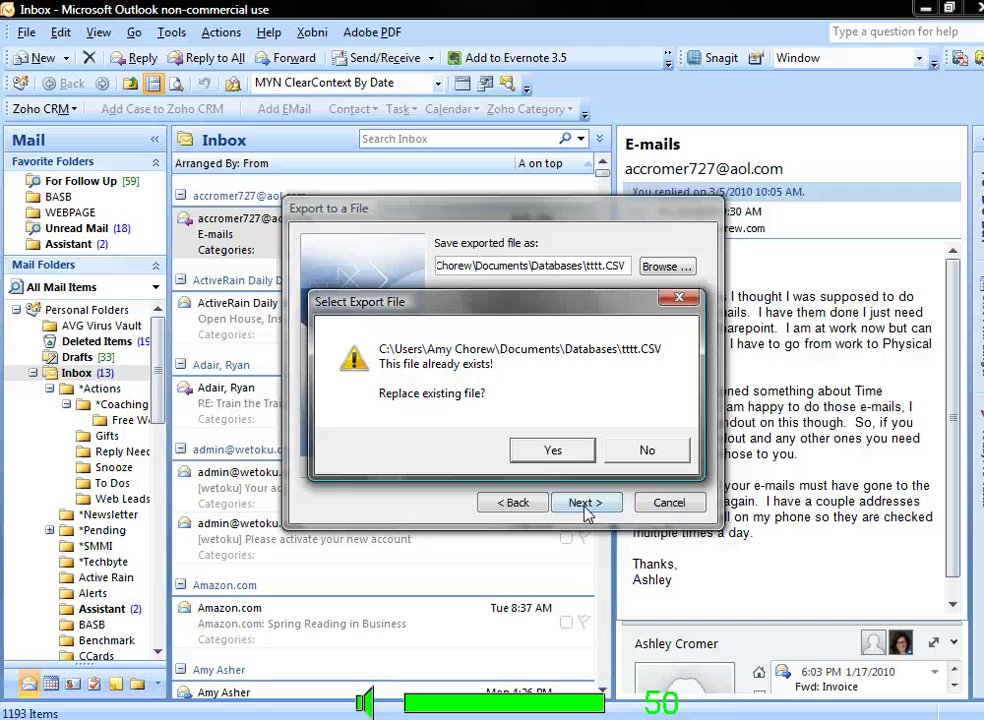
{"action": "left_click", "coordinate": [564, 452]}
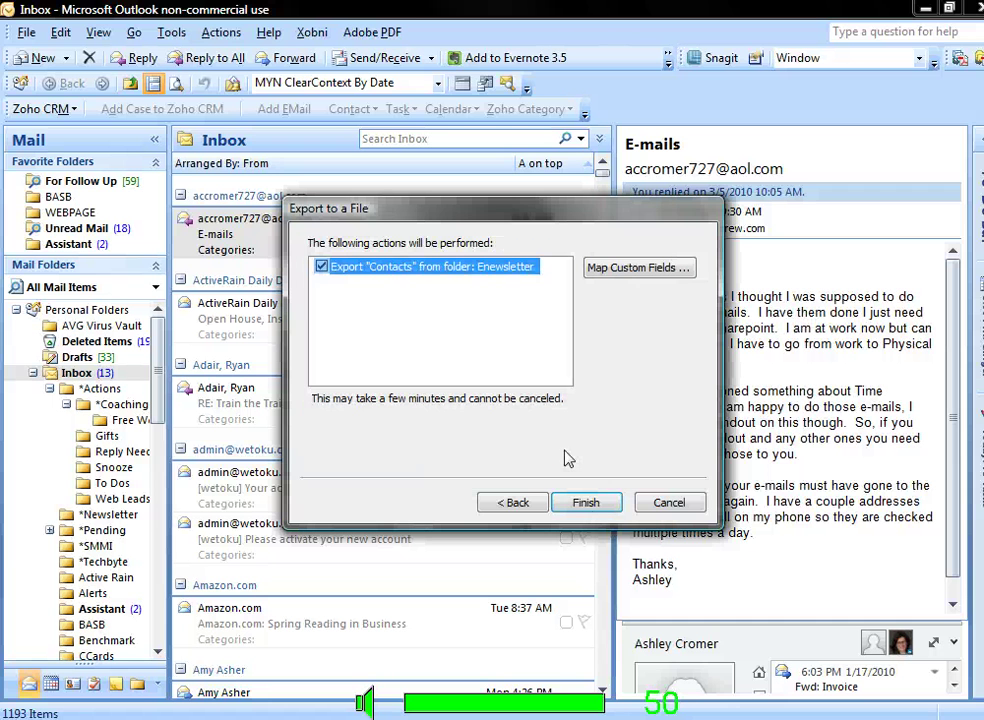
{"action": "left_click", "coordinate": [586, 505]}
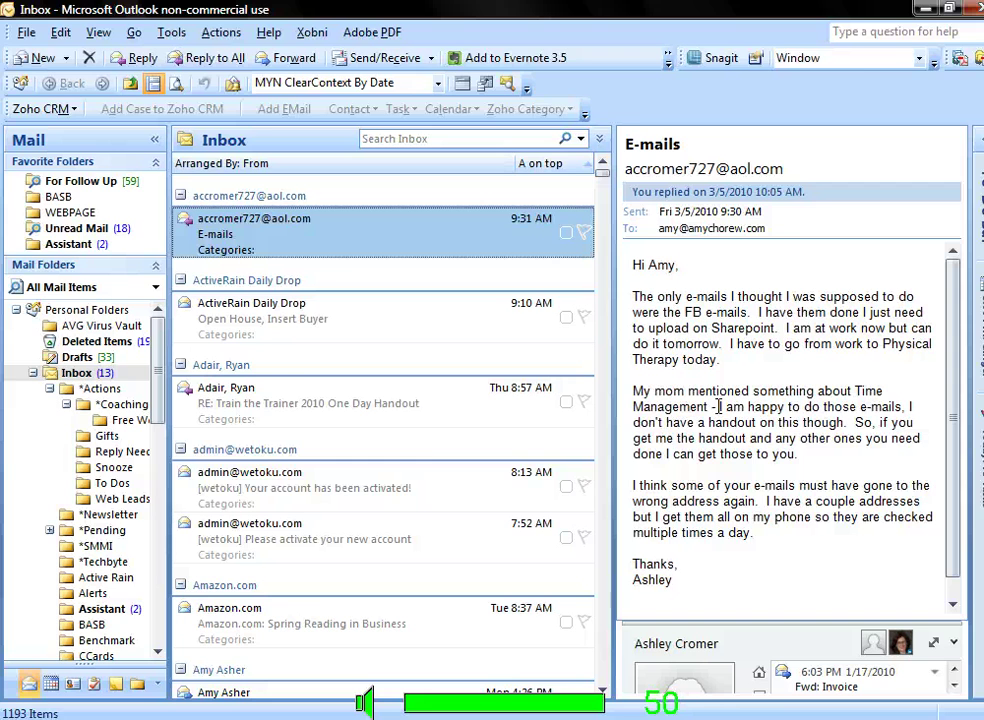
- Upload the tttt contact file from Databases to Facebook Find Friends
{"action": "left_click", "coordinate": [922, 13]}
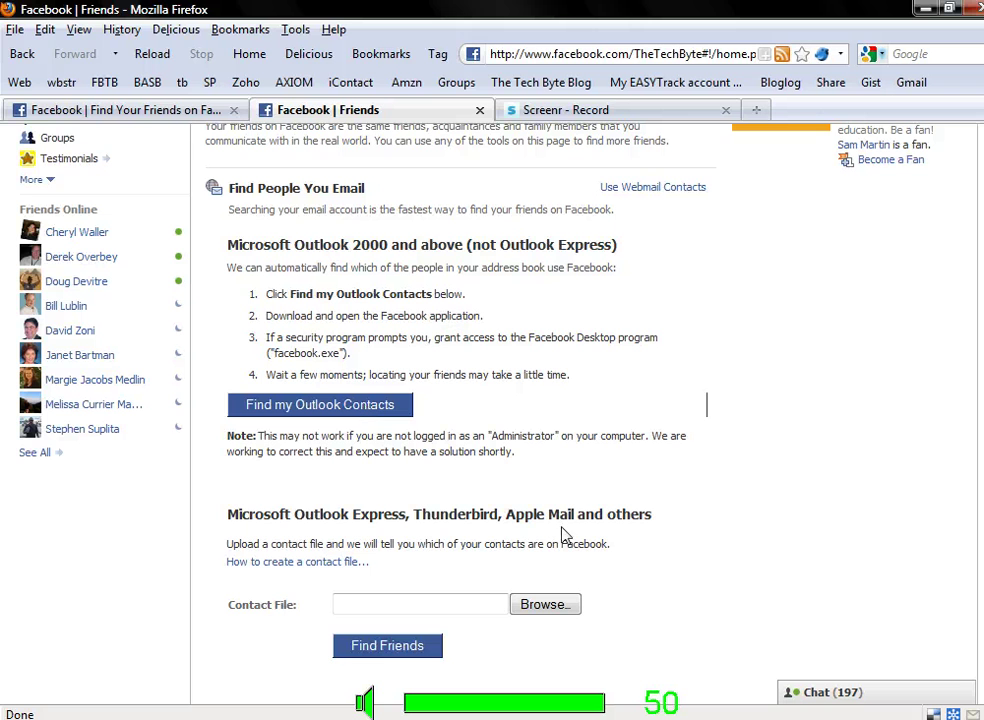
{"action": "left_click", "coordinate": [556, 607]}
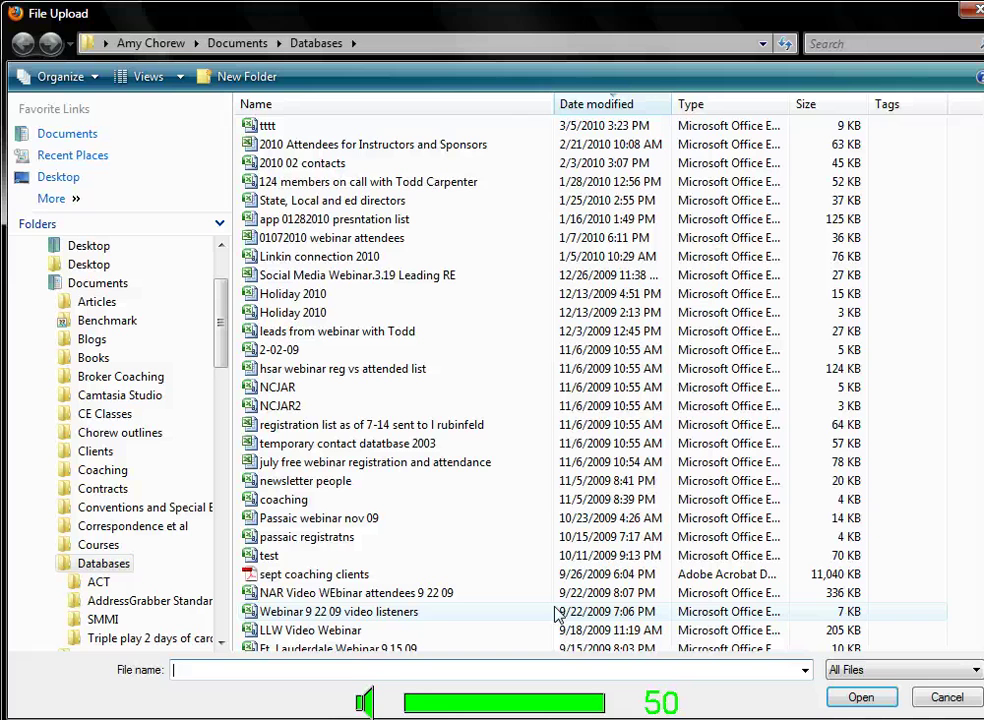
{"action": "double_click", "coordinate": [268, 127]}
{"action": "left_click", "coordinate": [415, 636]}
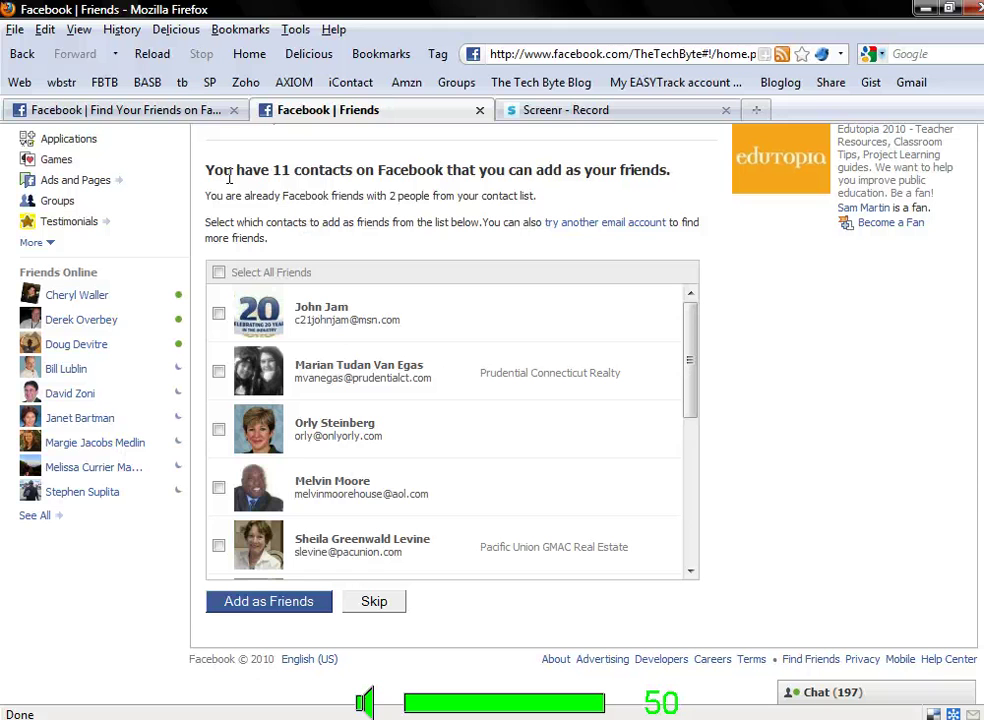
- Select all 11 matching contacts and send them friend requests
{"action": "left_click_drag", "start_coordinate": [236, 172], "coordinate": [385, 176]}
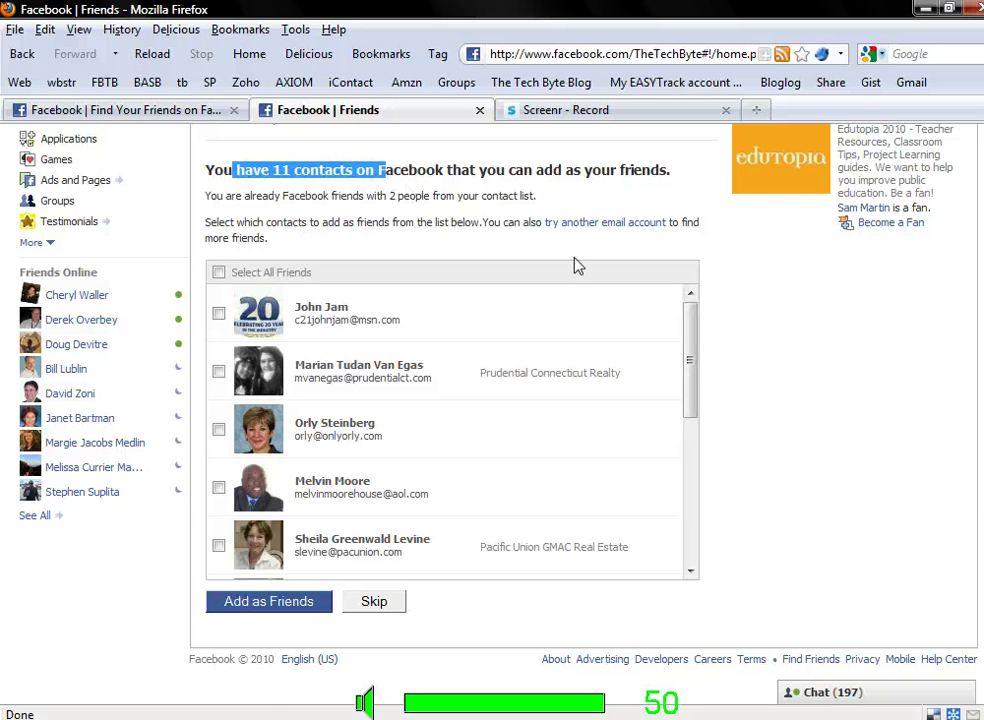
{"action": "left_click", "coordinate": [218, 272]}
{"action": "left_click", "coordinate": [298, 605]}
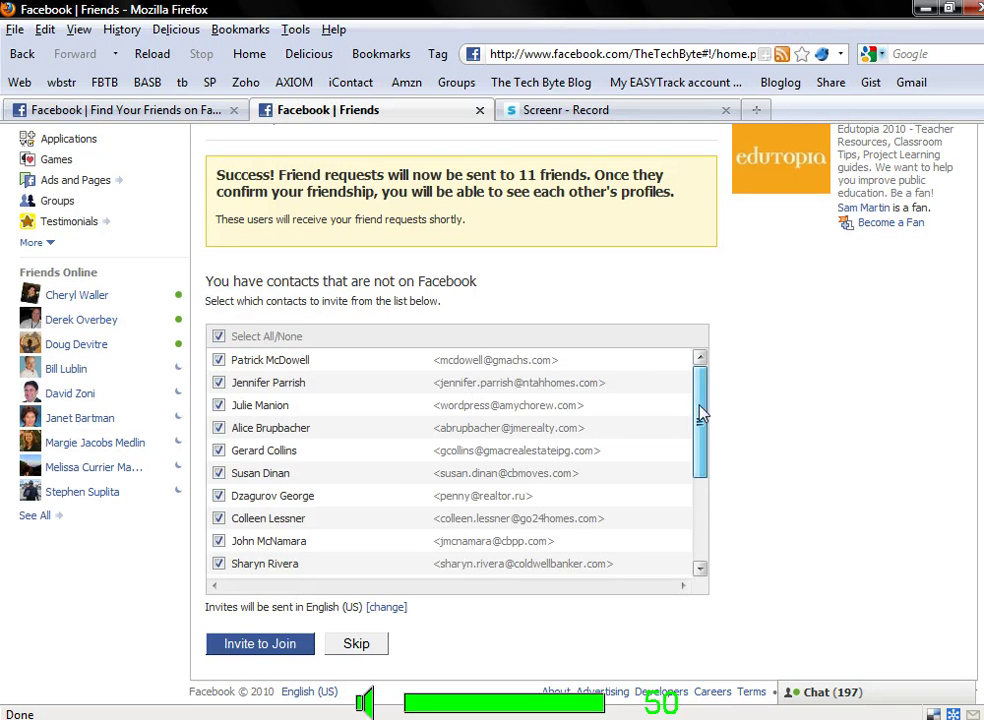
{"action": "left_click_drag", "start_coordinate": [700, 414], "coordinate": [700, 494]}
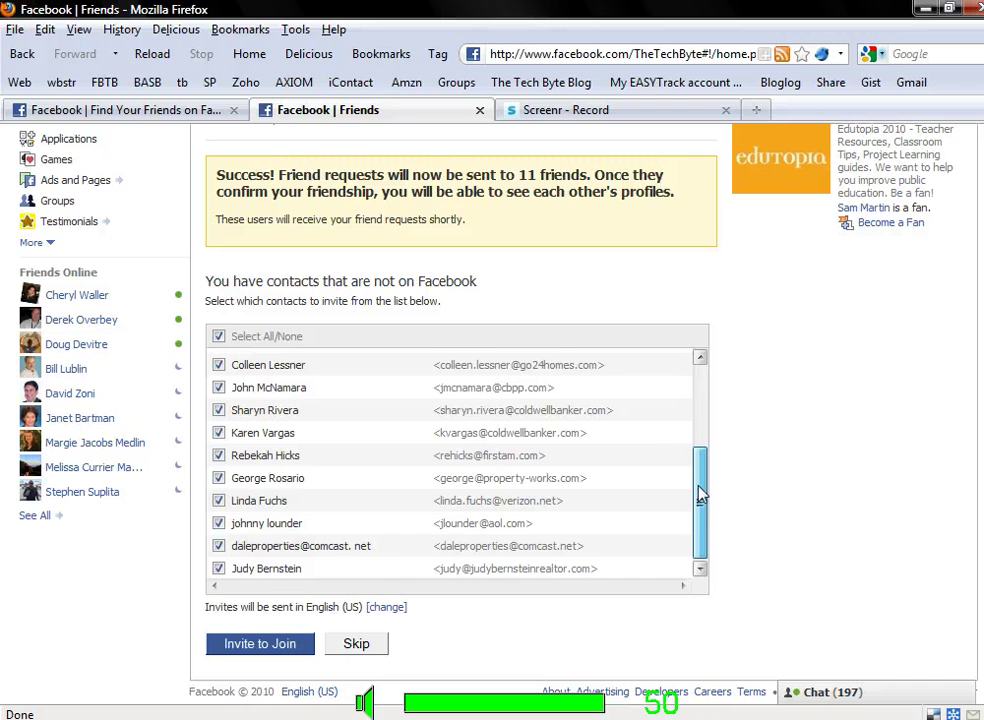
{"action": "left_click_drag", "start_coordinate": [700, 560], "coordinate": [690, 397]}
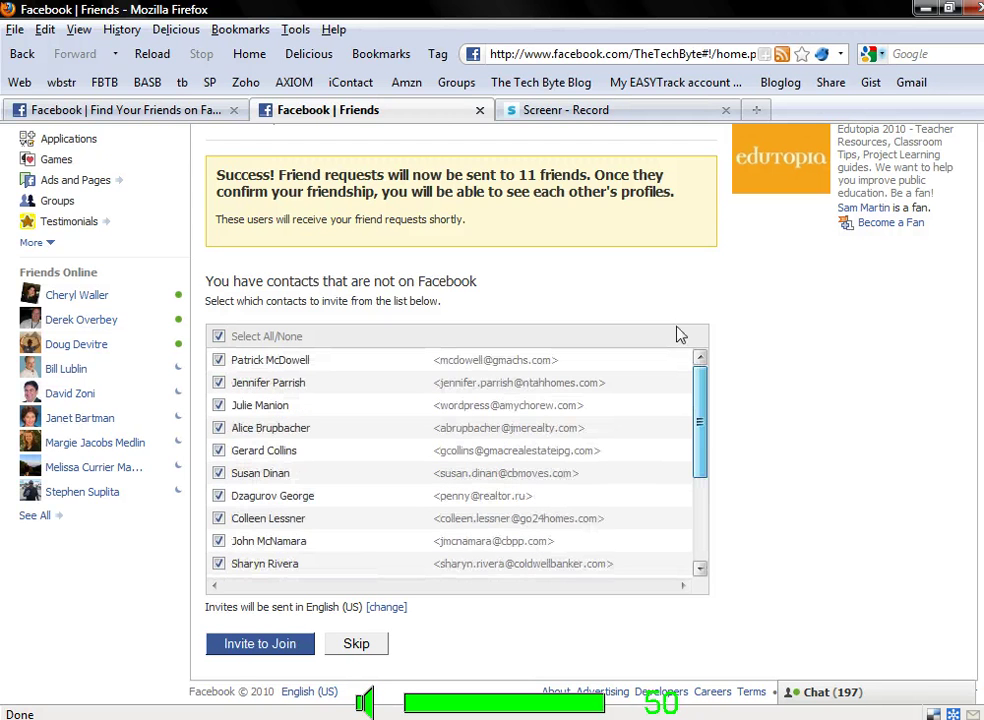